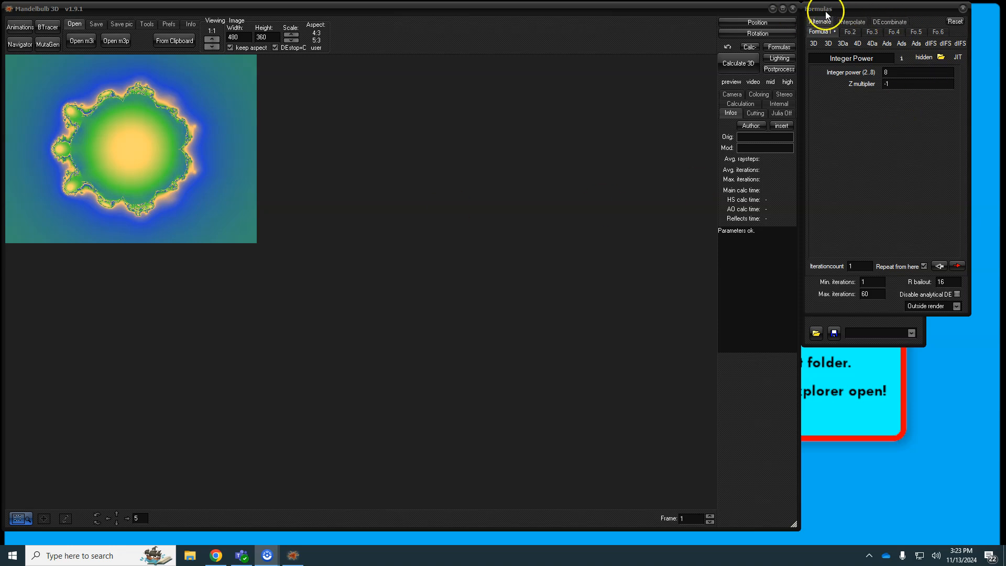
Step: Bring Mandelbulb 3D forward and review the four formula slots, ending on the first
click(779, 47)
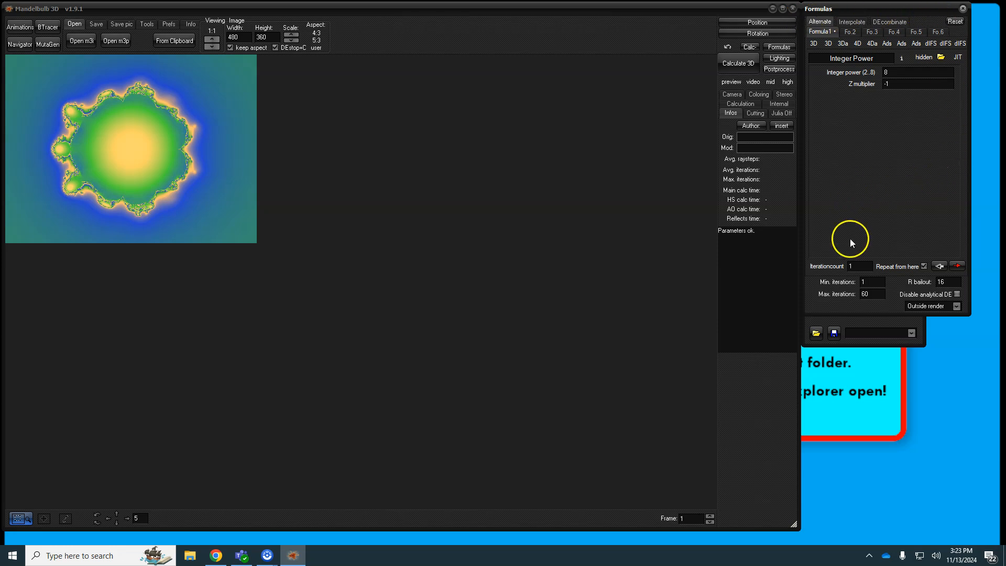
click(850, 33)
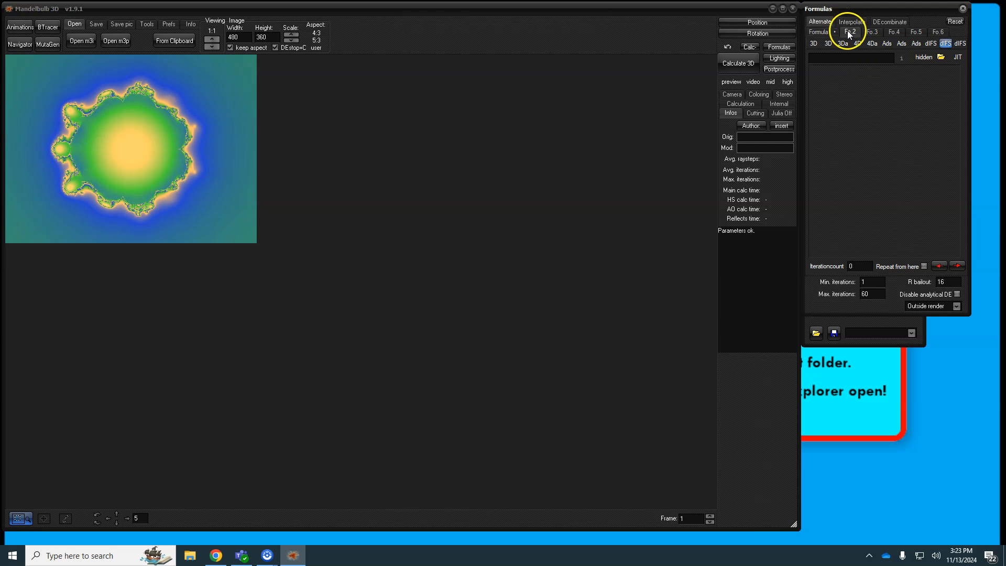
click(872, 32)
click(894, 33)
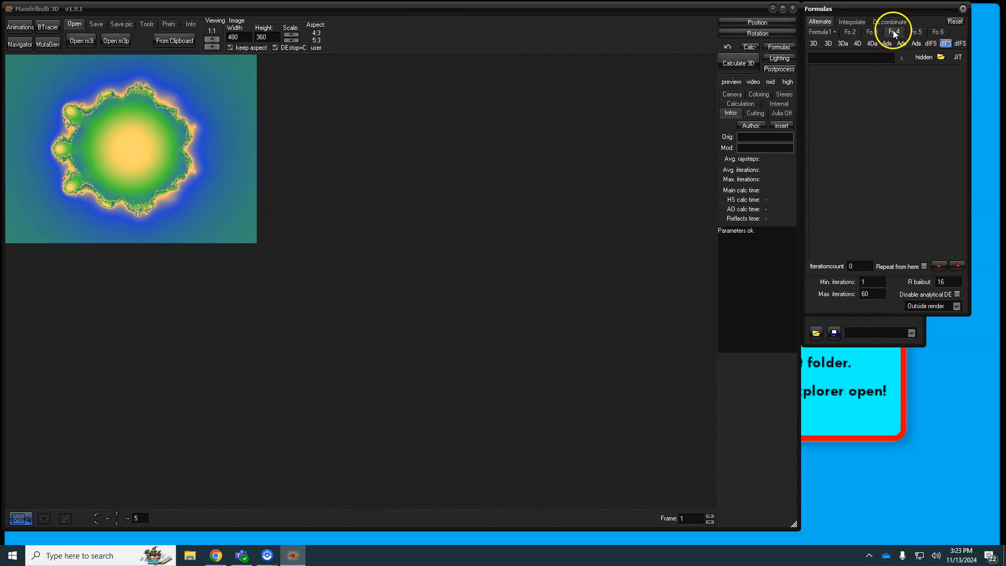
click(822, 33)
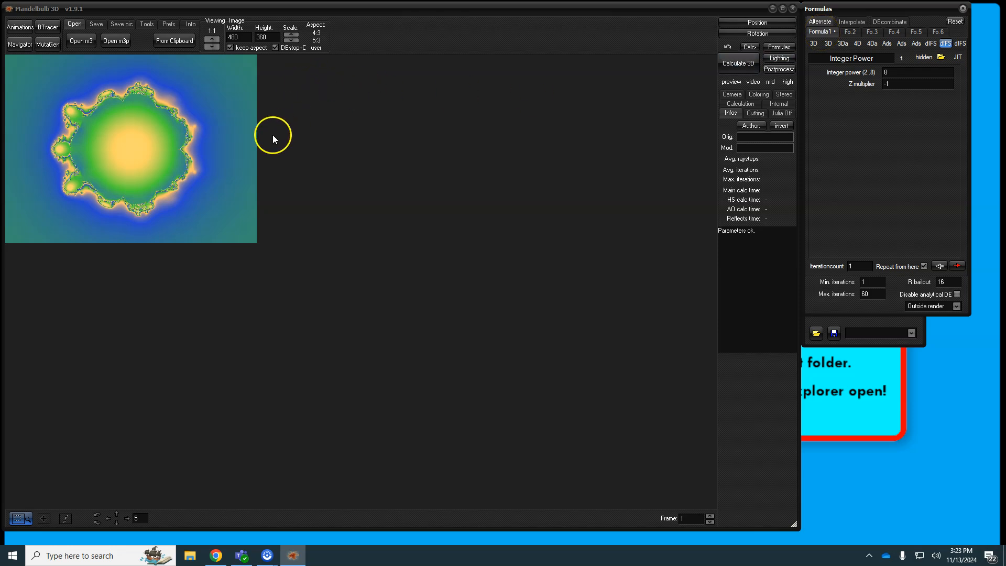
Step: Render the bulb in 3D, then set the image size to 1920×1080 with aspect unlocked
click(738, 66)
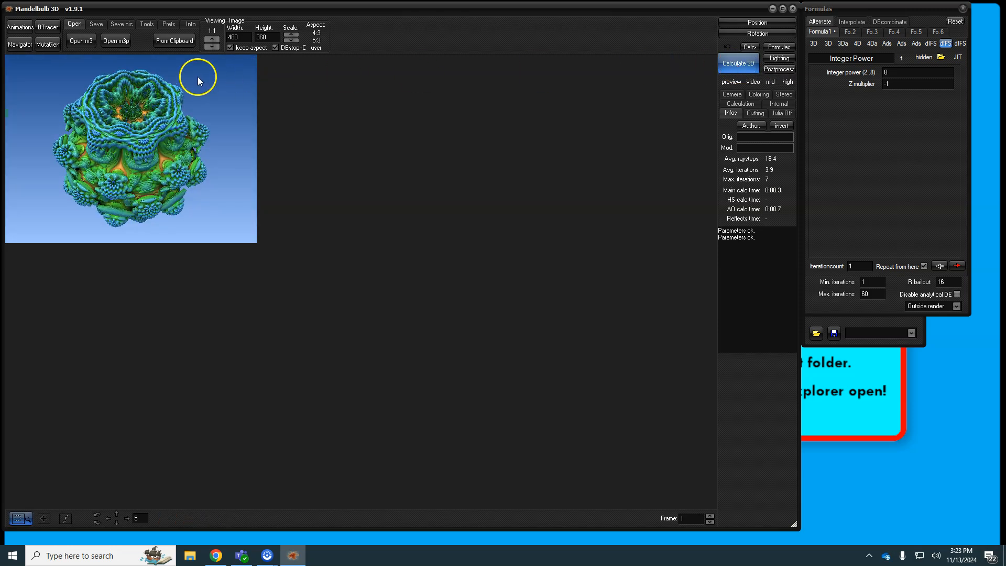
click(271, 38)
click(235, 38)
double_click(226, 33)
text(1920)
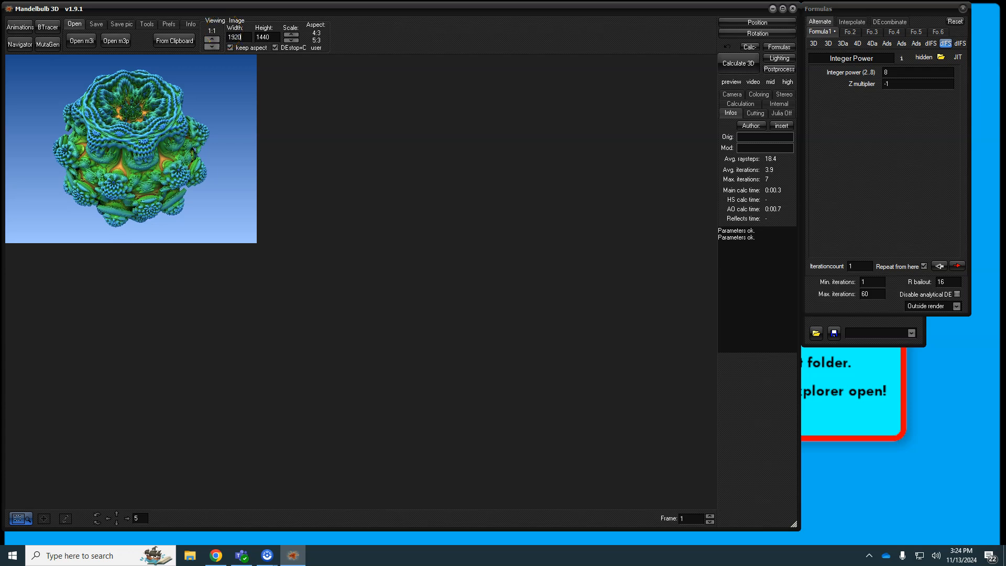
click(270, 38)
click(230, 48)
click(270, 37)
text(107)
Step: Render the bulb at 1920×1080, then scroll the image and set the viewing scale to 1:2
click(732, 63)
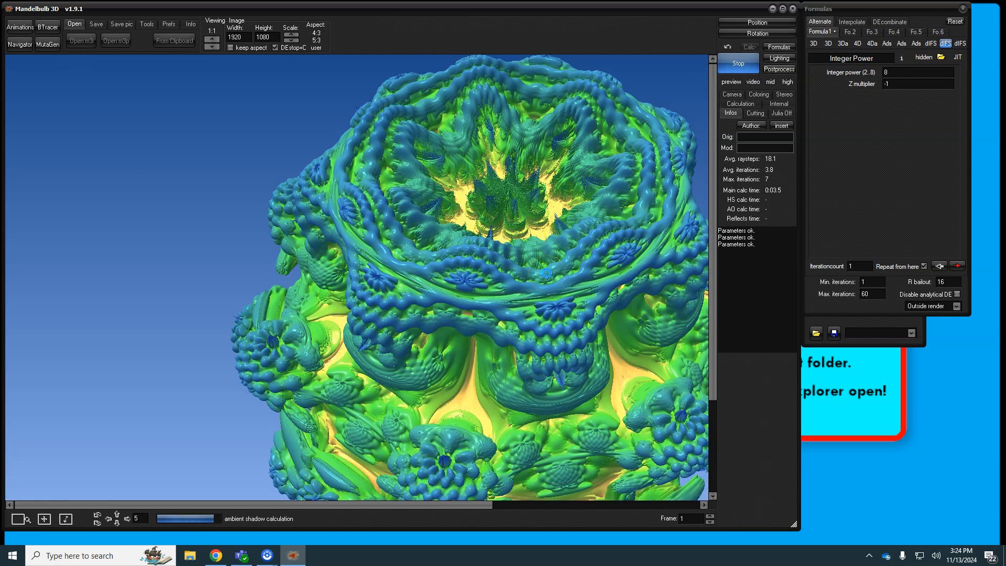
drag(461, 505, 548, 508)
drag(715, 224, 714, 249)
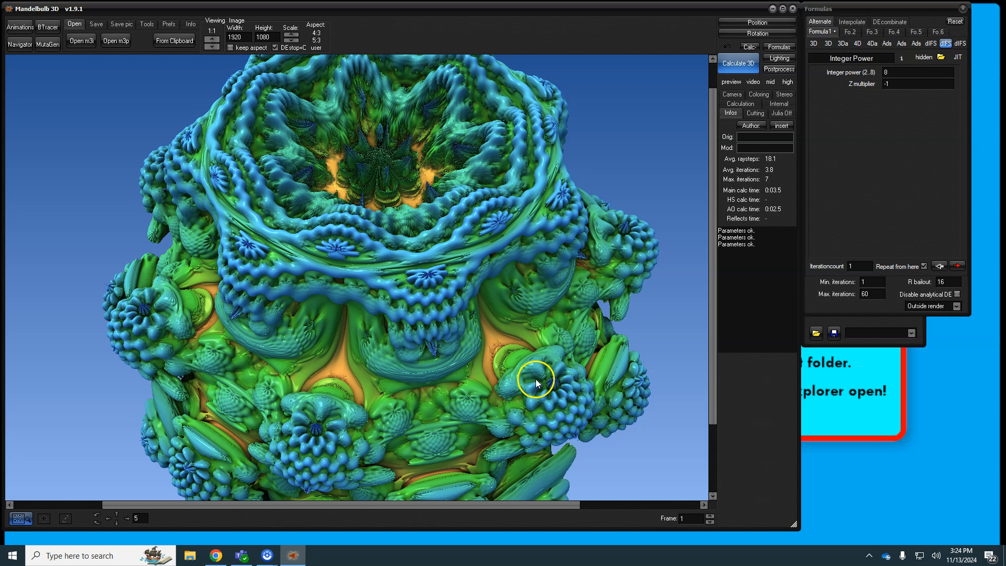
scroll(388, 286, down, 1)
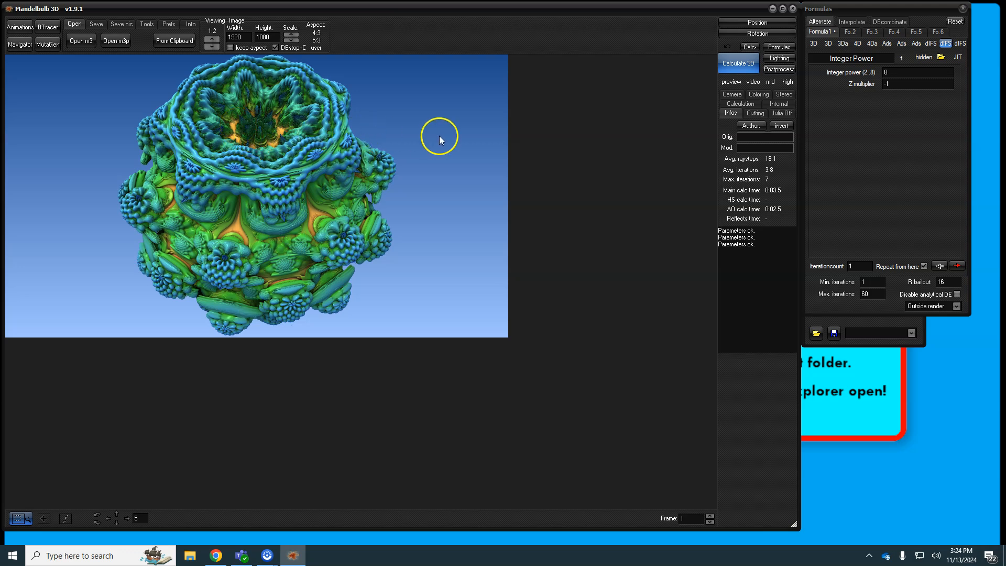
Step: In Lighting, try several presets including flower, and settle on the slime preset
click(776, 59)
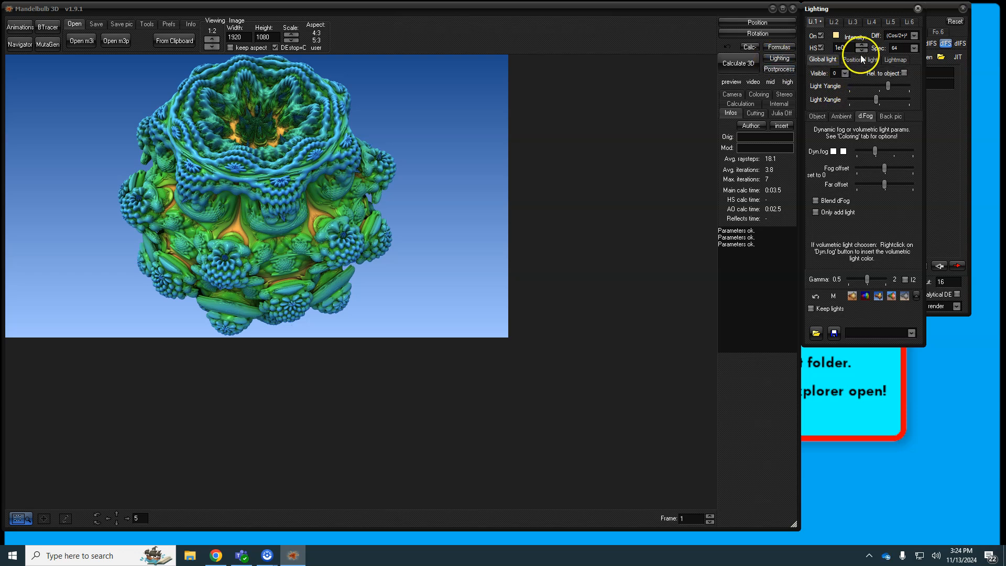
click(852, 297)
click(865, 296)
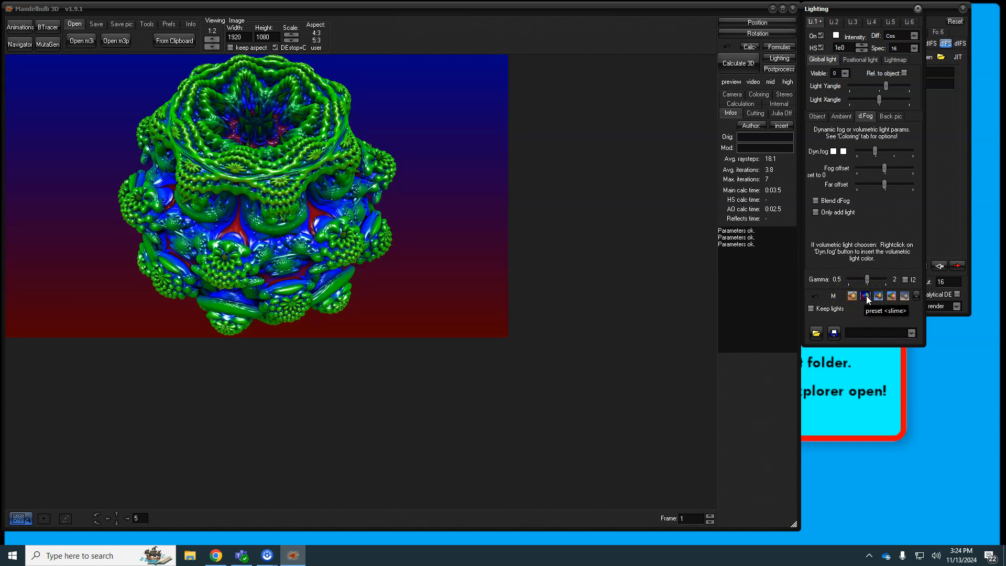
click(878, 297)
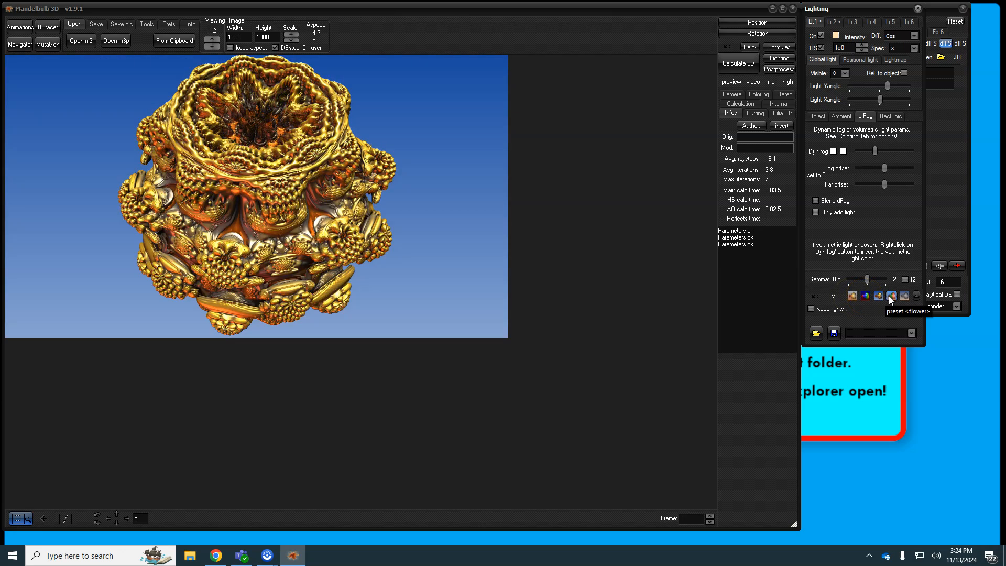
click(890, 297)
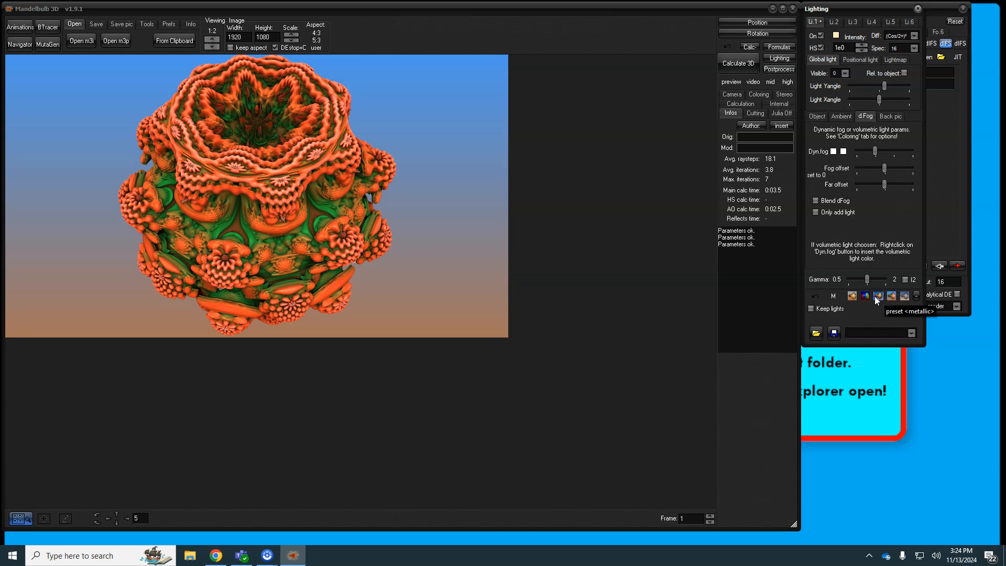
click(865, 297)
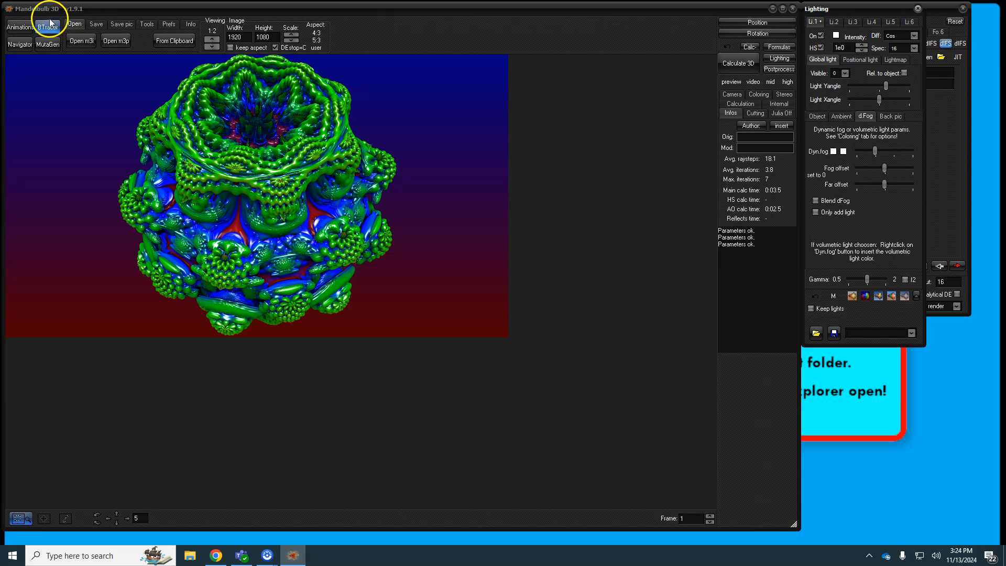
Step: Open and close the Animation maker, then open the Navigator preview
click(24, 28)
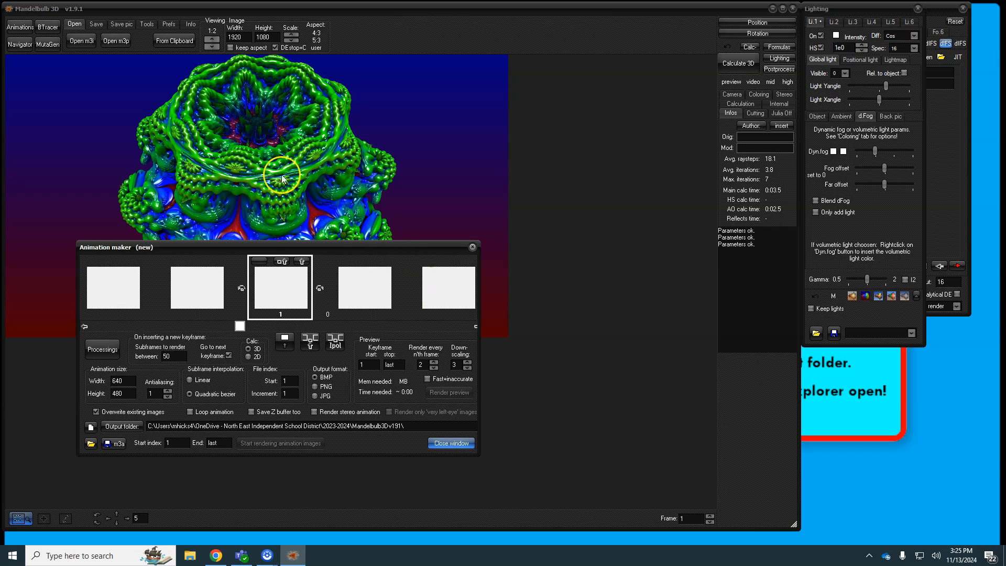
click(19, 45)
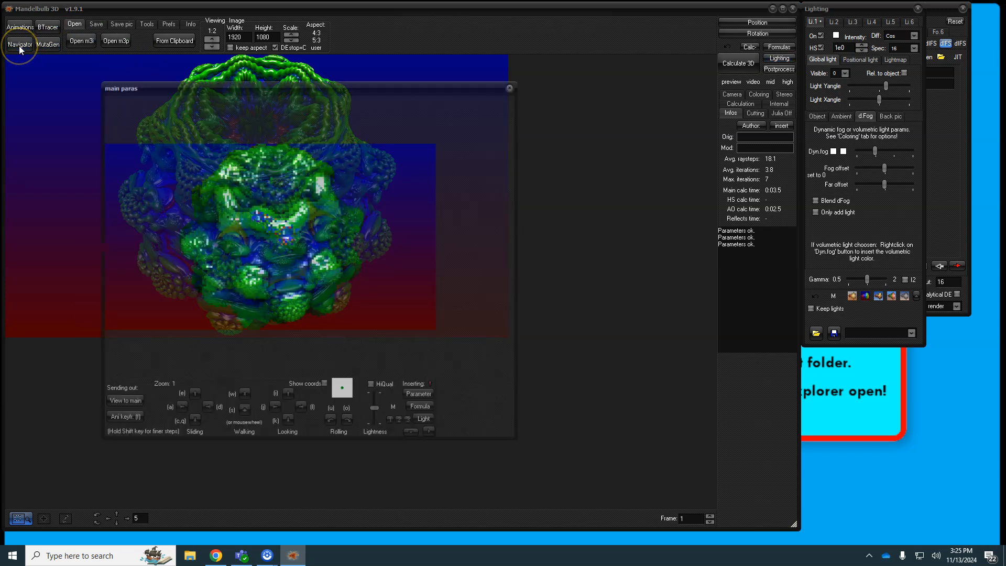
Step: Move the Navigator aside, walk the camera toward the fractal and turn the view
drag(175, 87, 423, 98)
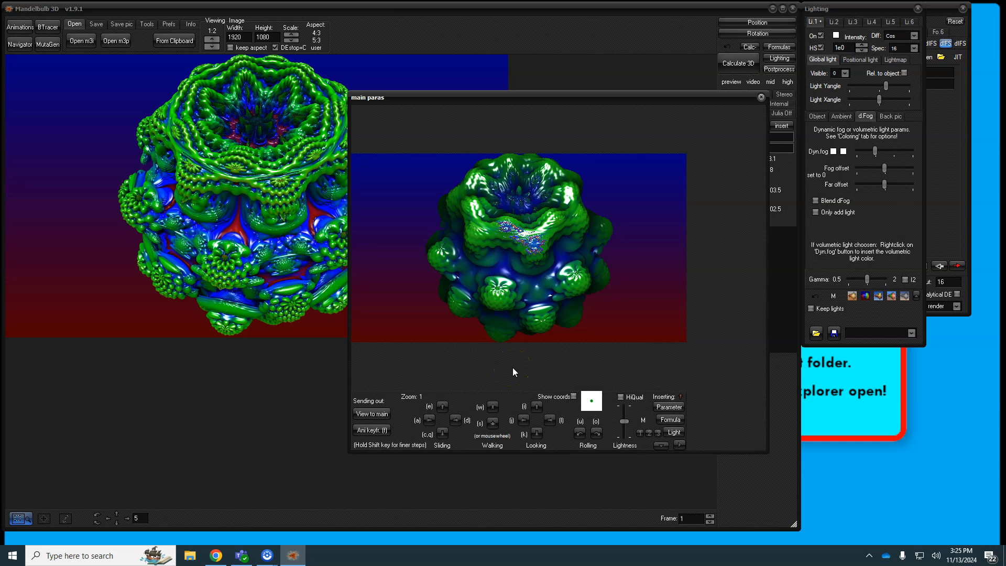
click(493, 412)
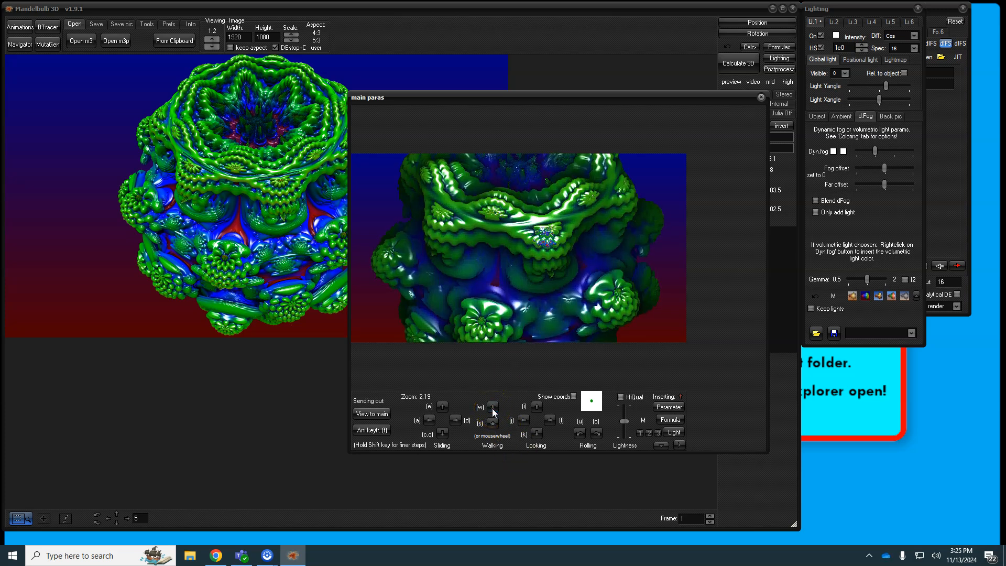
click(493, 412)
click(493, 408)
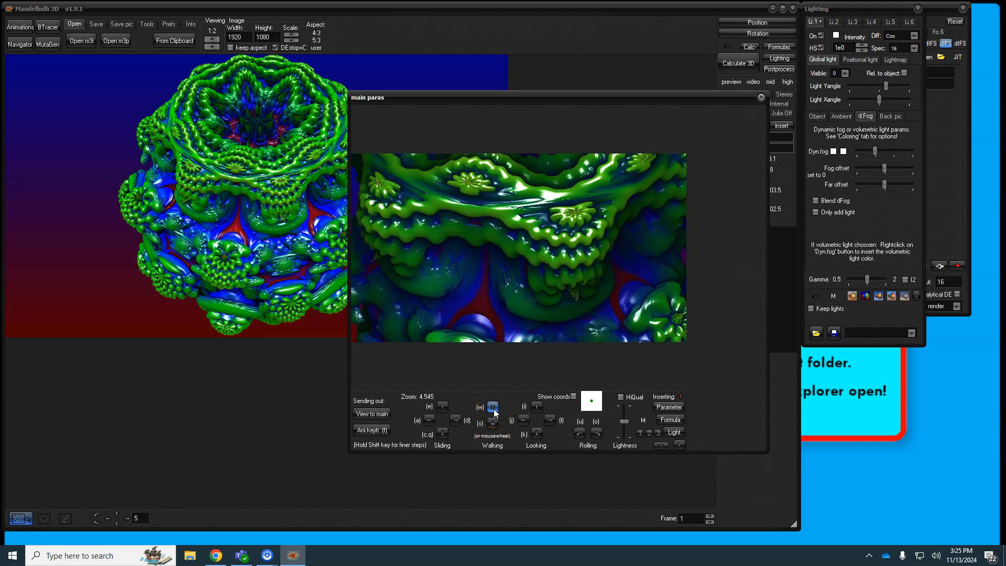
scroll(518, 250, down, 5)
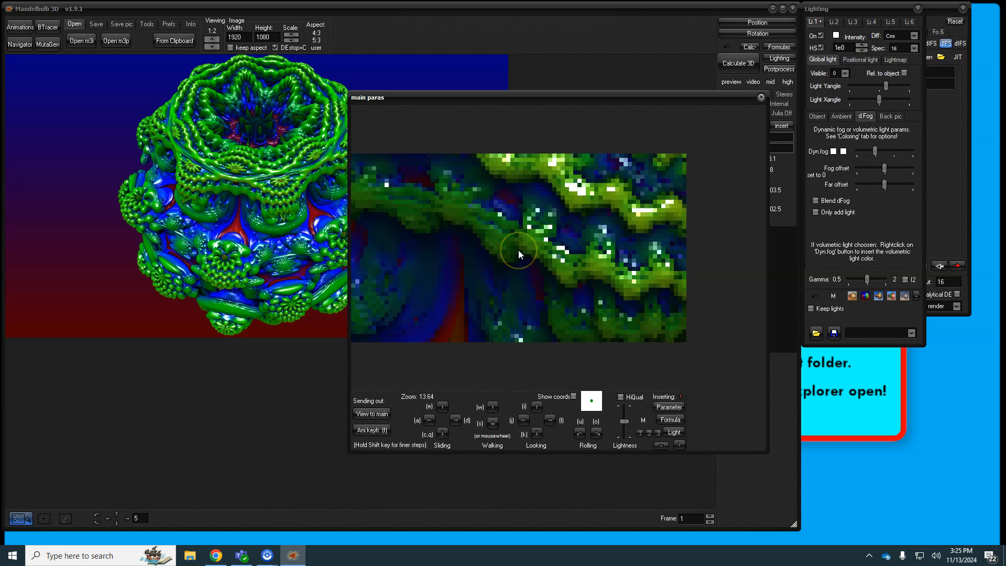
scroll(518, 250, up, 7)
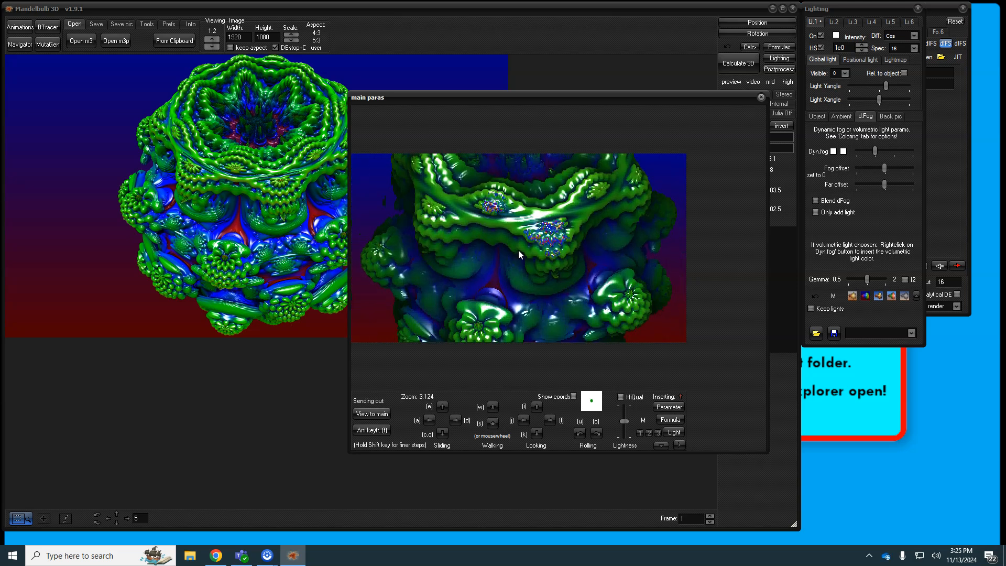
drag(501, 250, 519, 245)
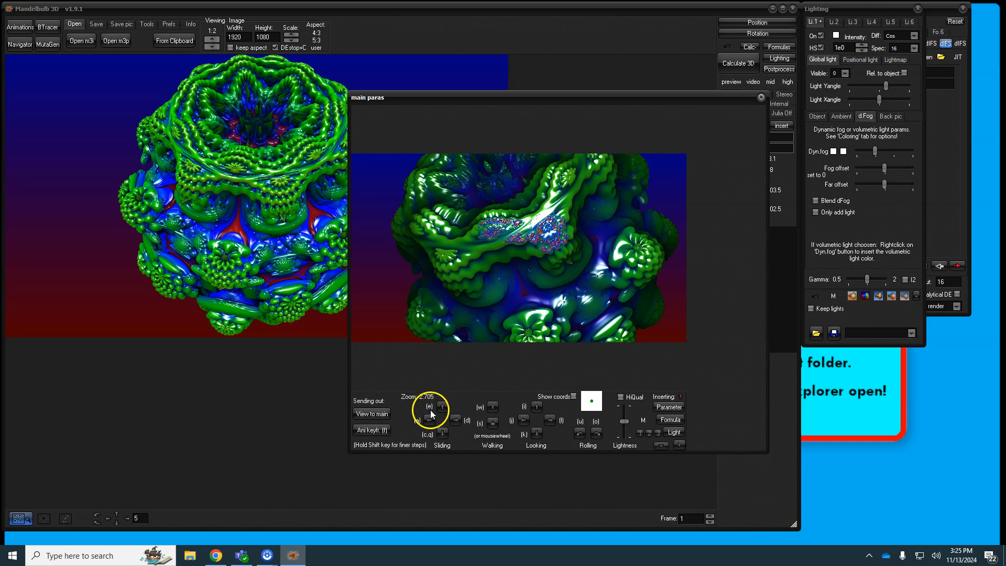
Step: Slide and roll the camera level to frame the crown close-up at zoom 2.386
click(443, 433)
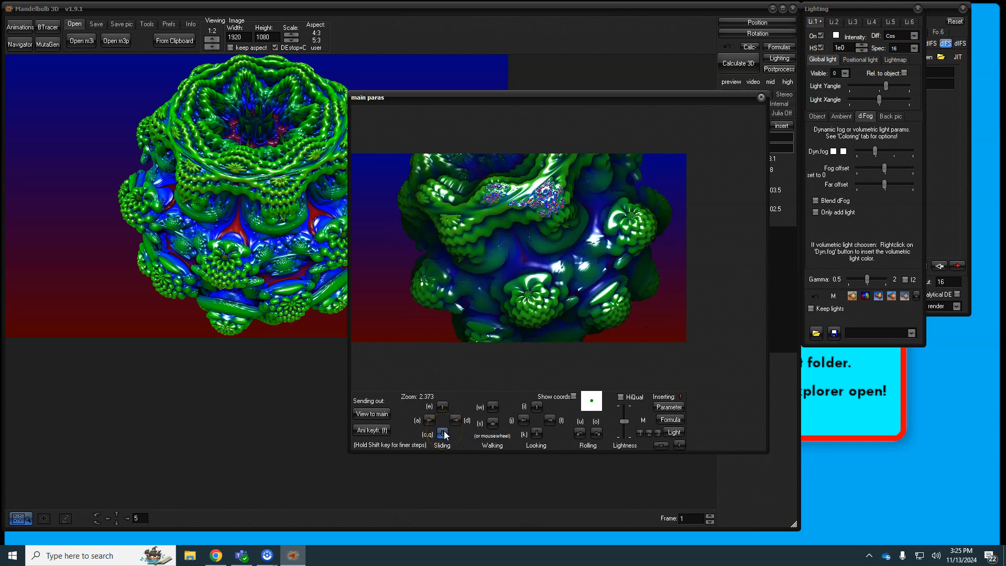
click(444, 432)
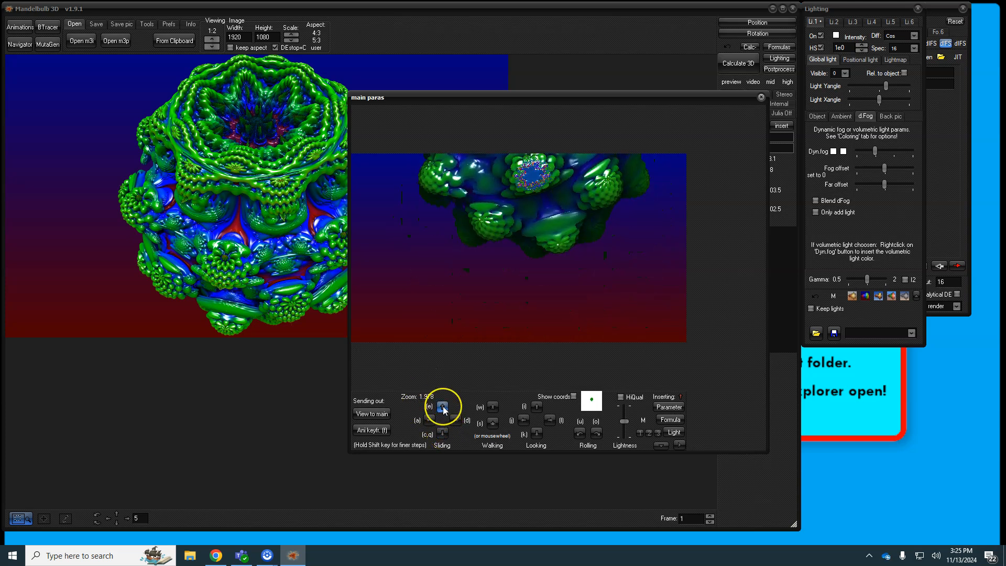
click(442, 407)
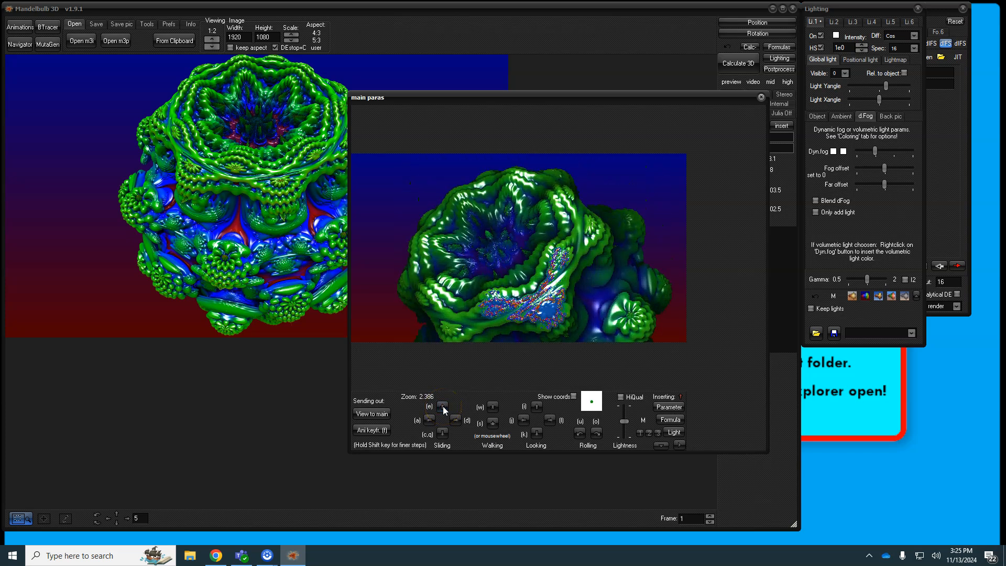
click(598, 433)
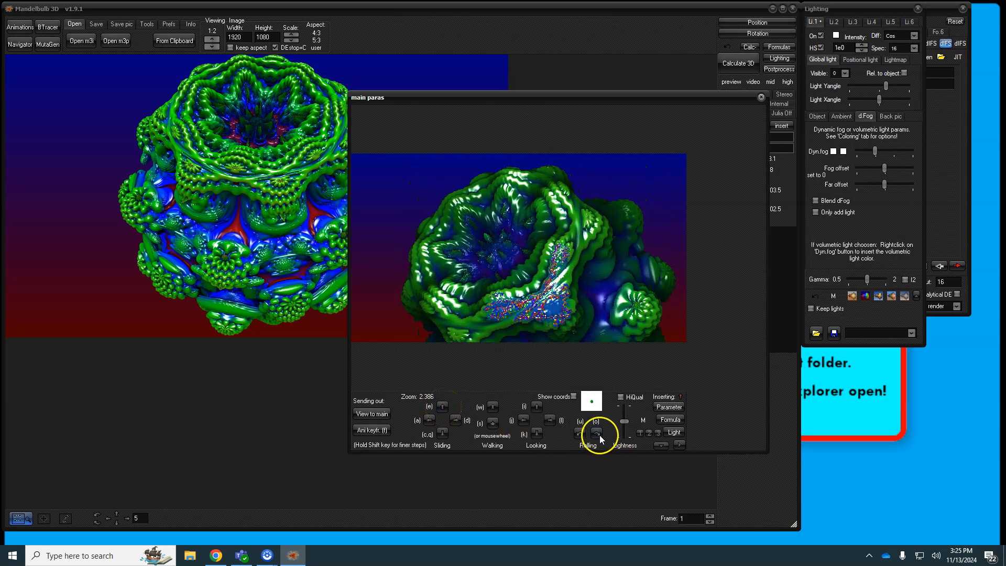
click(580, 434)
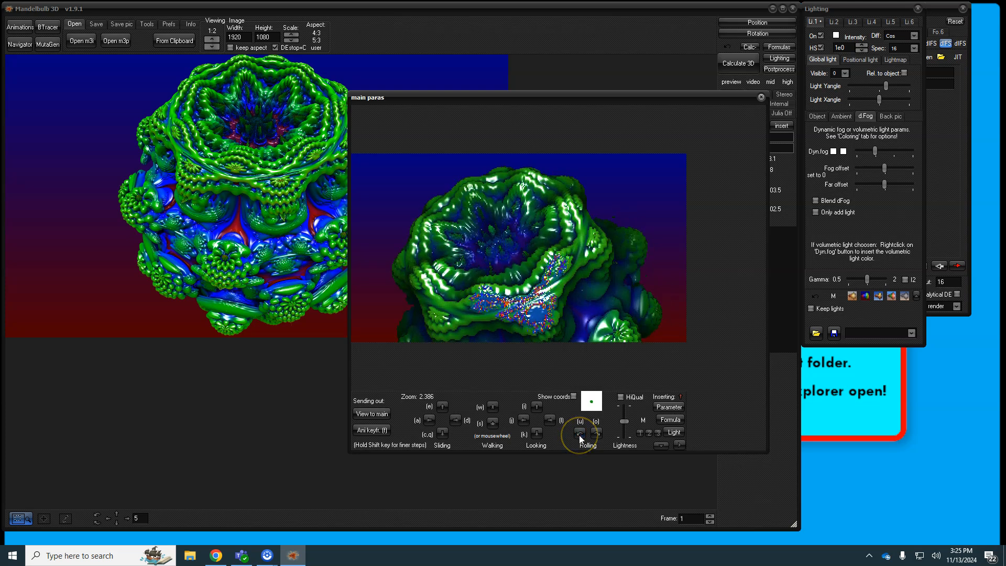
click(576, 437)
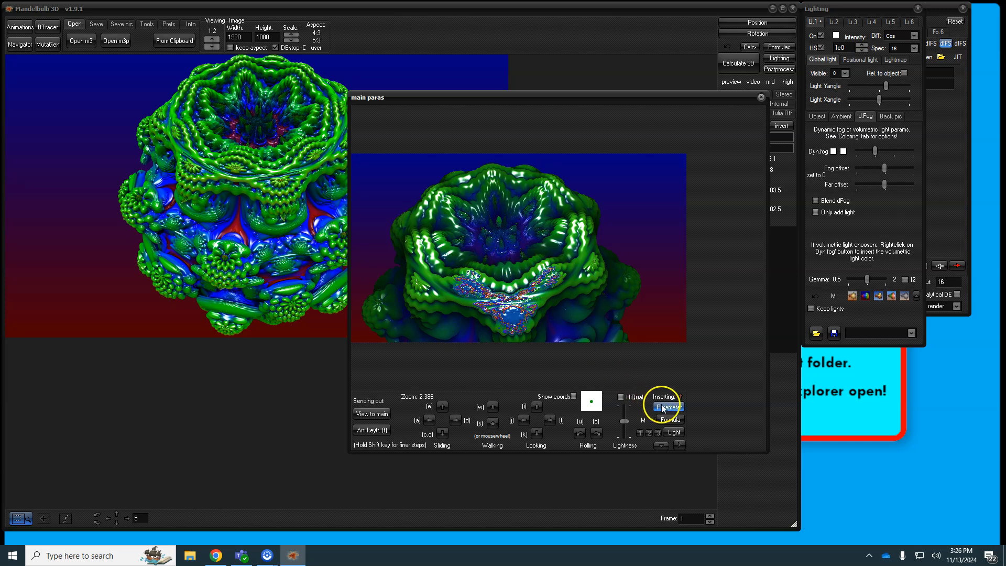
Step: Send the Navigator's crown close-up to the main window and render it at 1920×1080
click(372, 415)
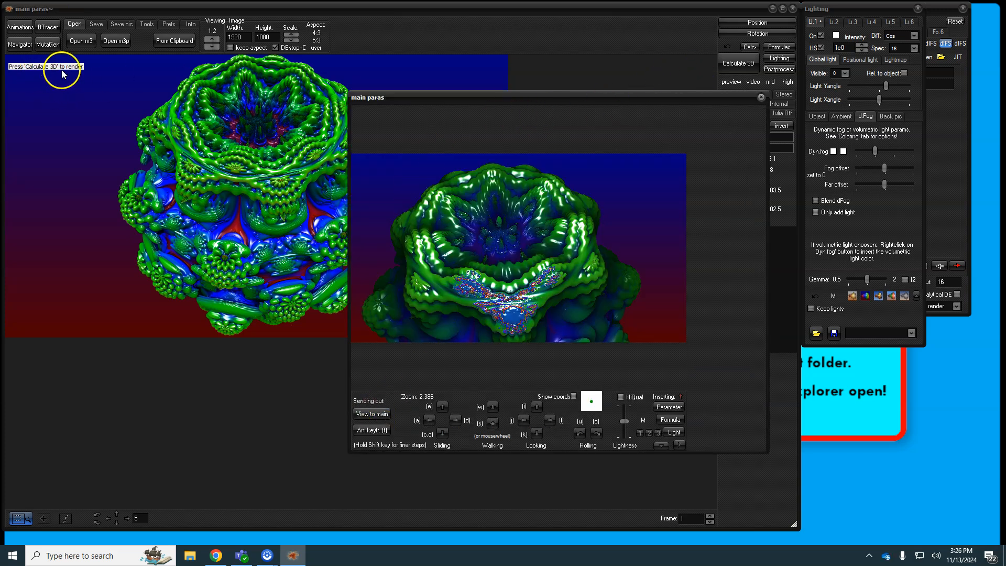
click(740, 69)
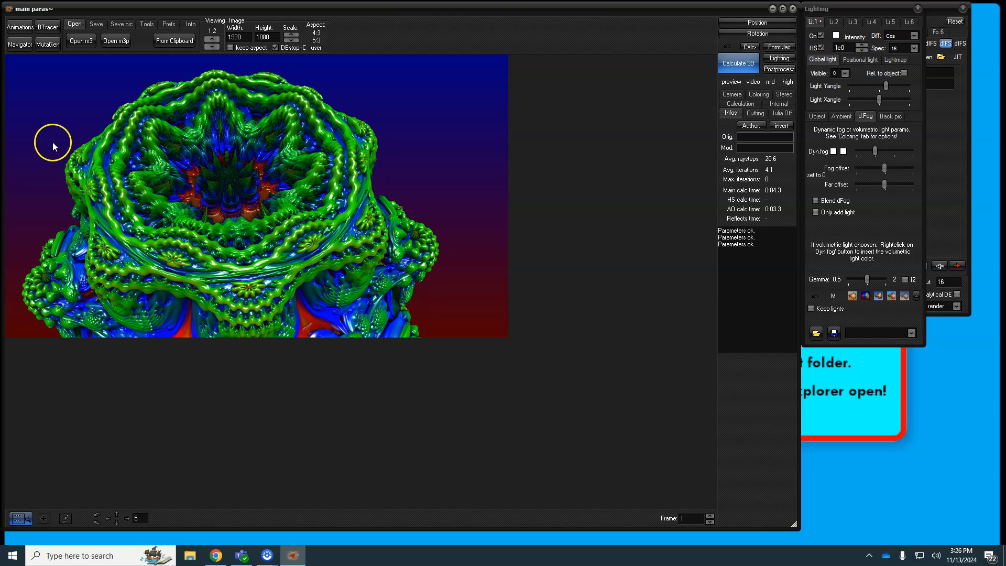
Step: Reopen the Navigator, step forward, and tilt and turn the view toward the surface
click(24, 46)
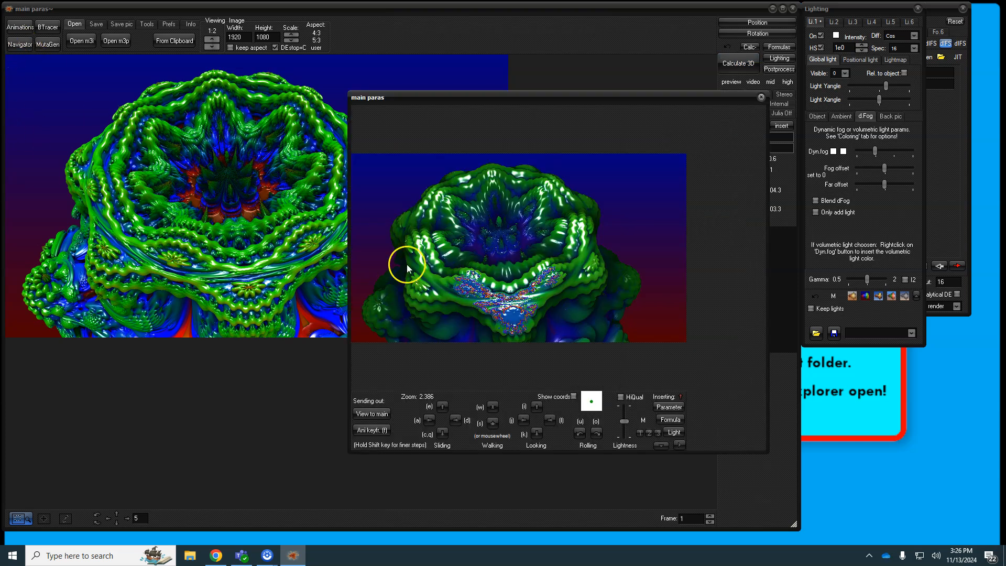
click(493, 408)
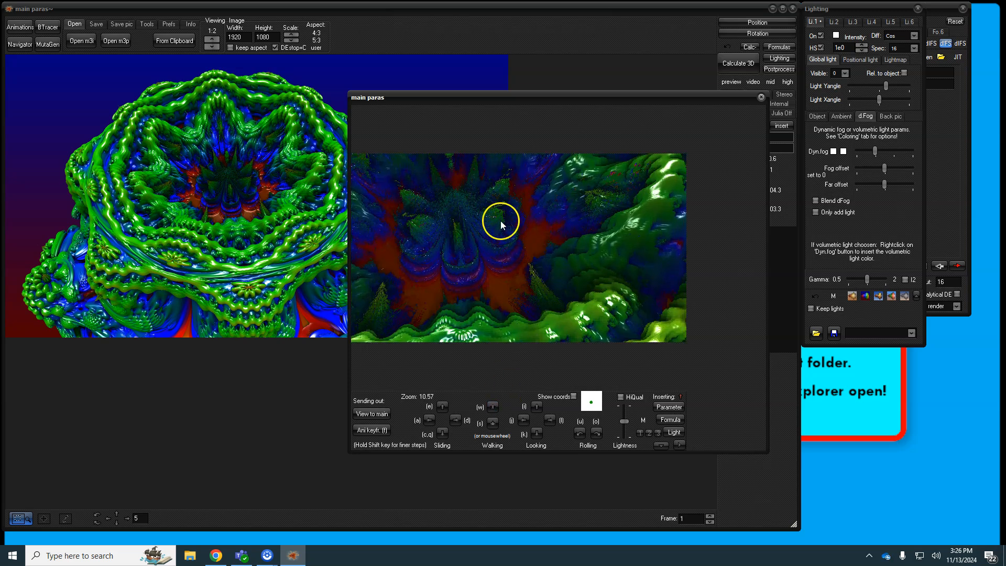
click(535, 407)
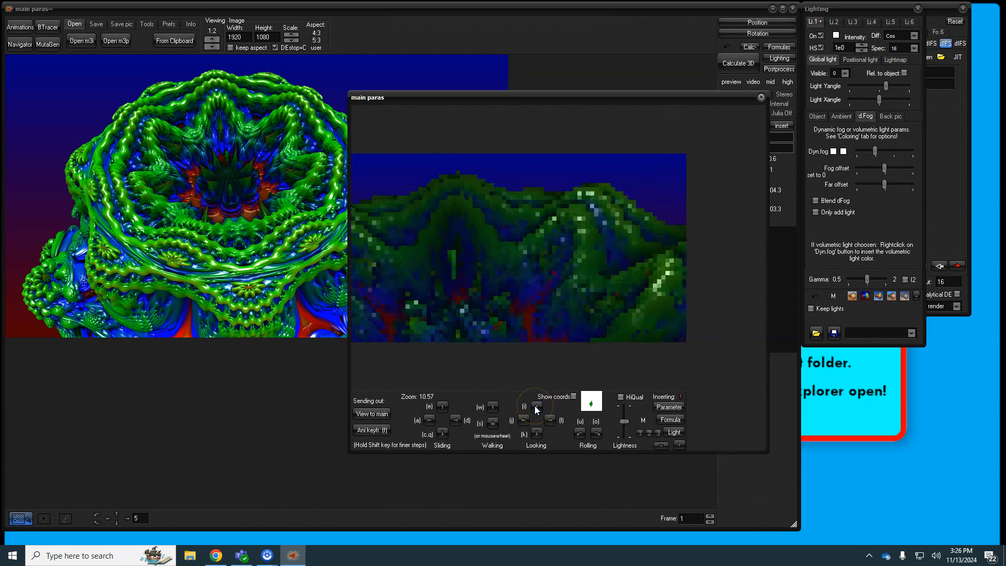
click(524, 418)
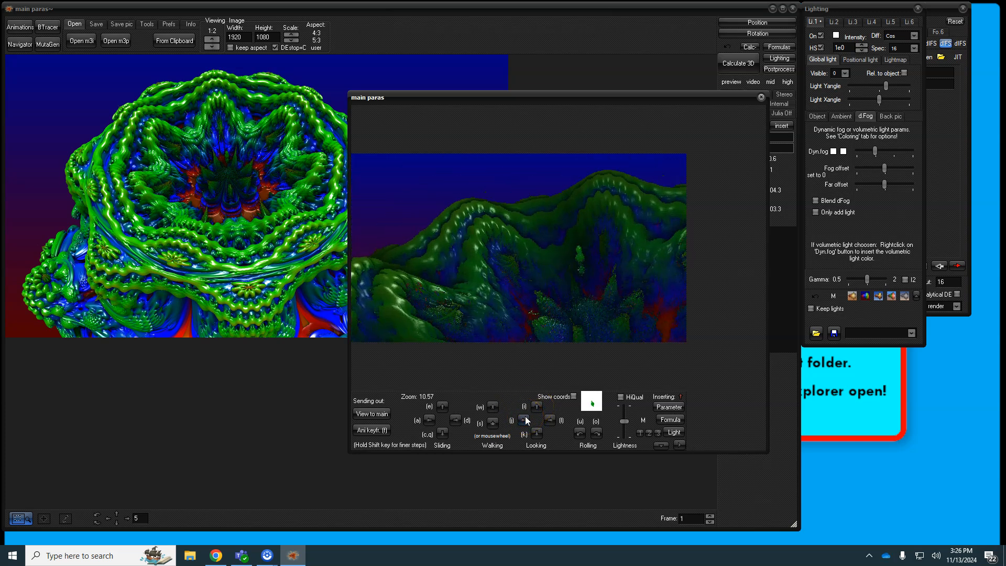
click(525, 418)
click(535, 259)
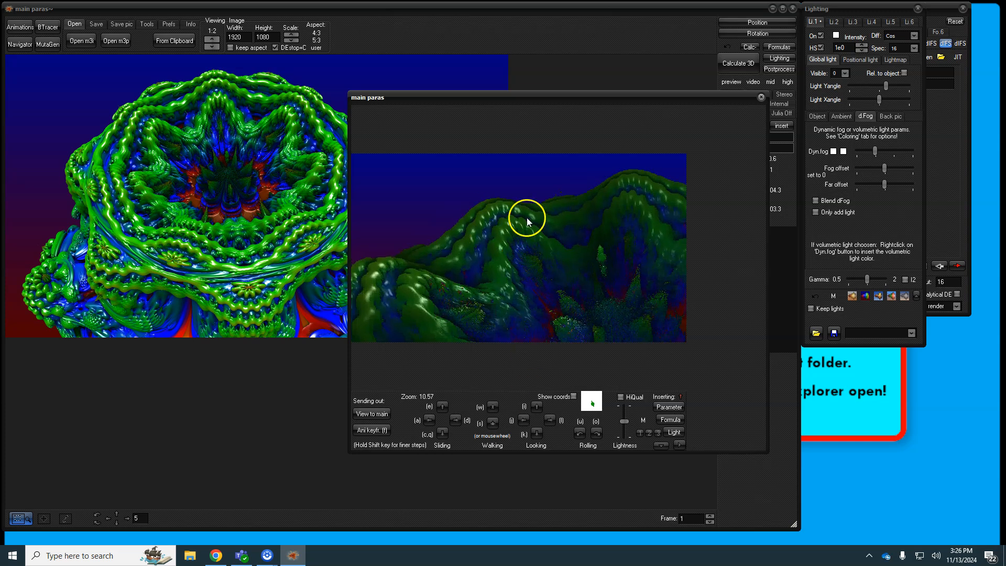
click(501, 236)
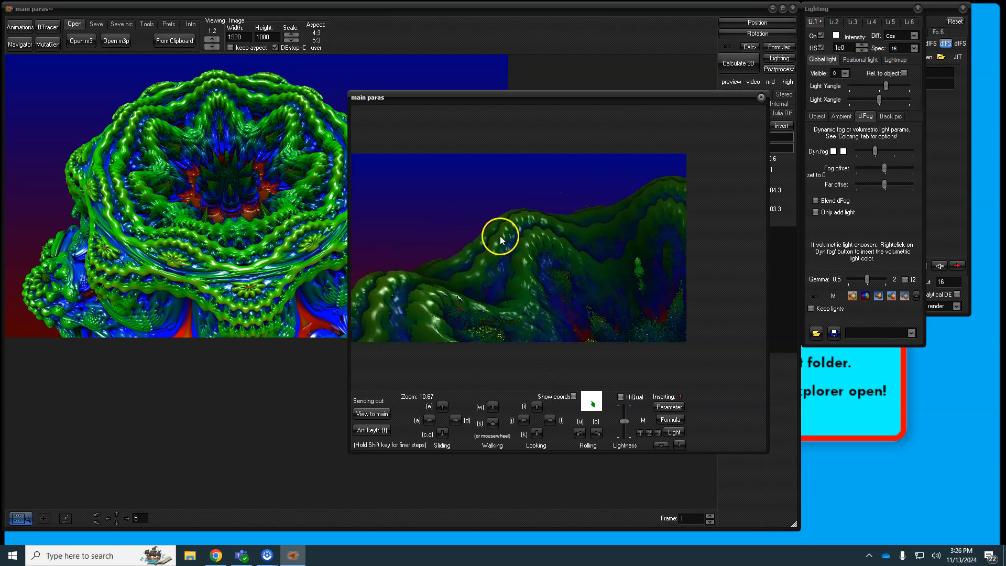
Step: Walk deep into the surface to zoom 54.92, send the view to main and render it
click(493, 411)
click(493, 410)
click(492, 410)
click(492, 411)
click(493, 407)
click(493, 407)
click(493, 407)
click(492, 407)
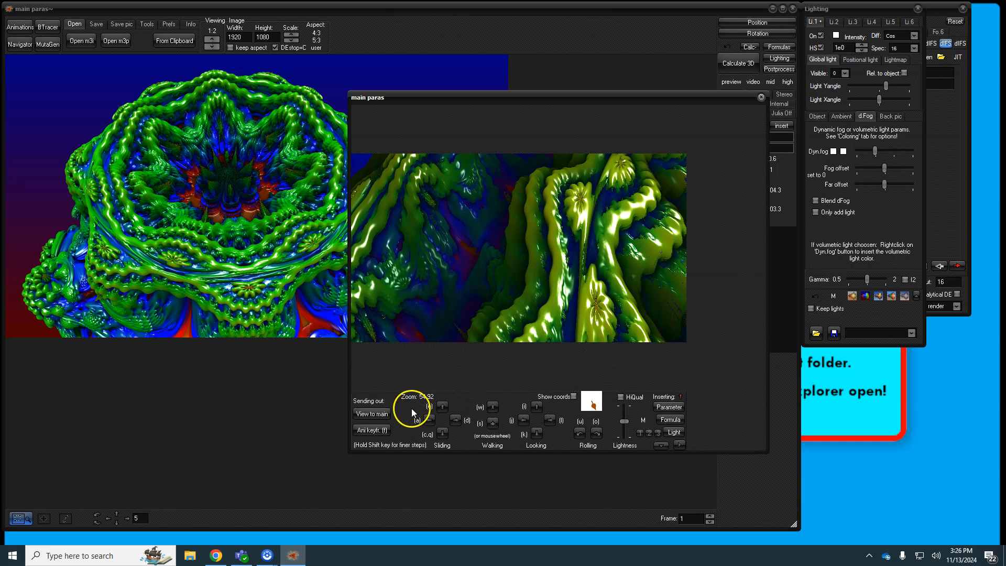
click(372, 413)
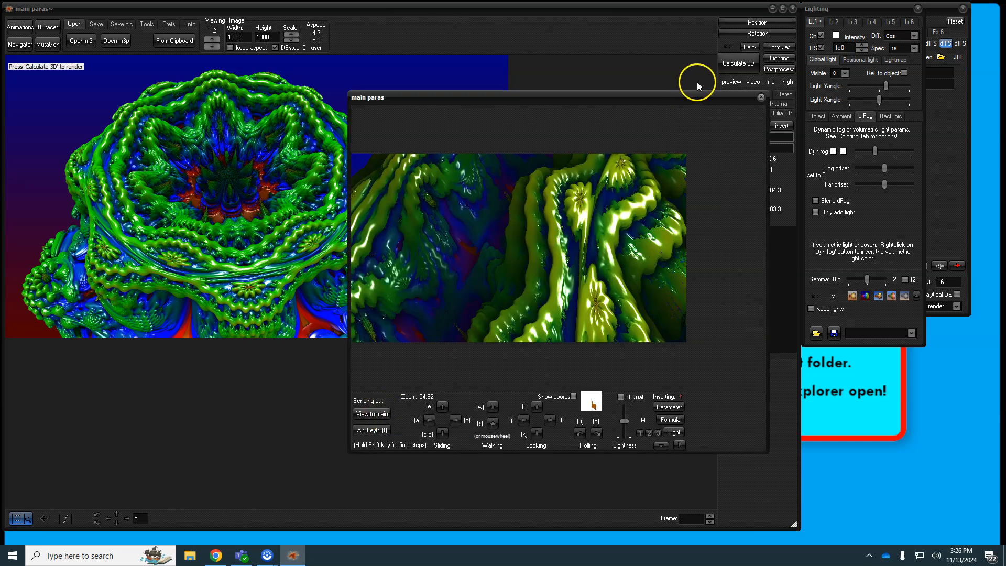
click(730, 66)
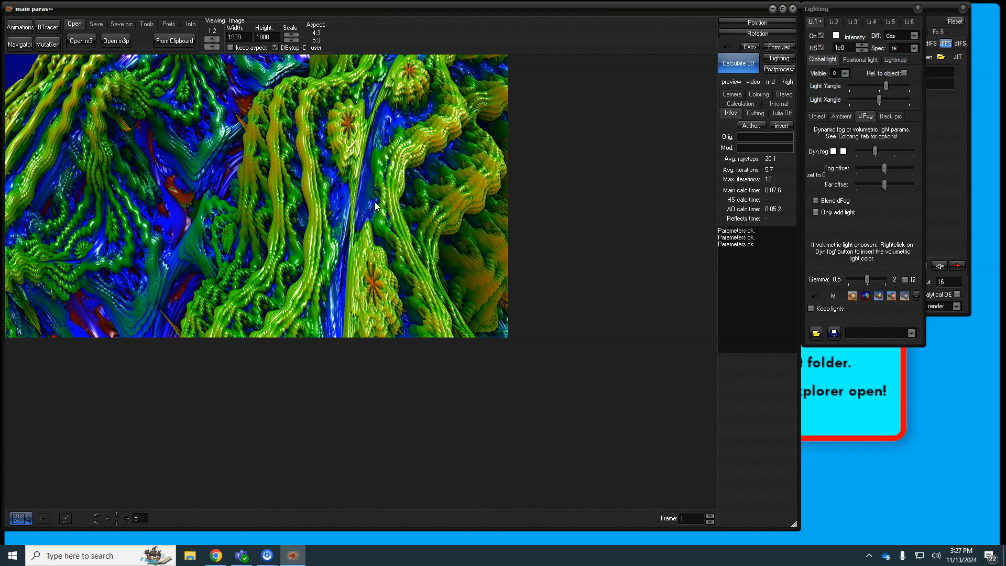
Step: Let the zoom-54.92 green ridged close-up finish rendering, including ambient shadows
click(21, 29)
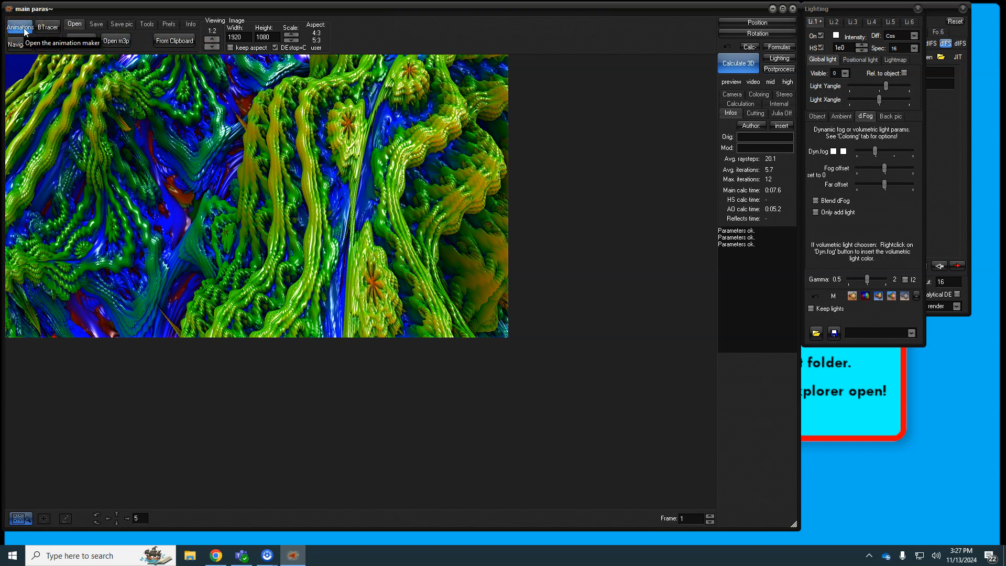
Step: Load the 'Oxnot - Shells' parameter from the M3Parameter folder using Open m3p
click(74, 24)
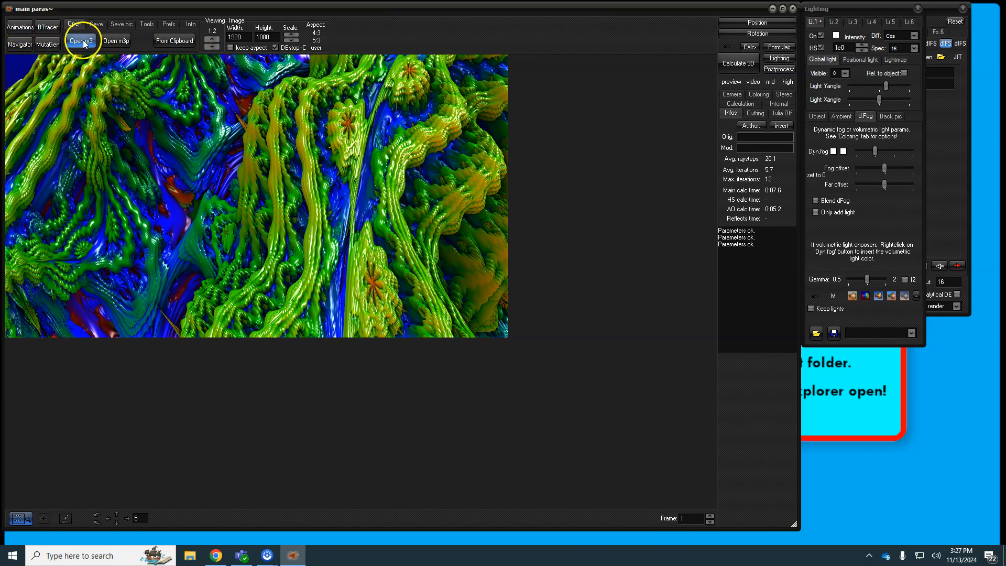
click(115, 41)
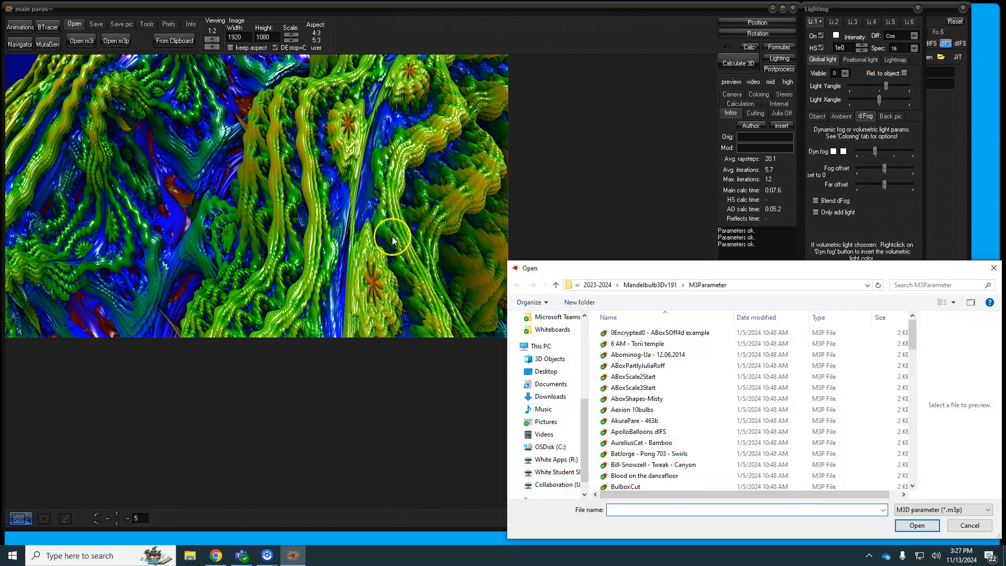
scroll(650, 367, down, 13)
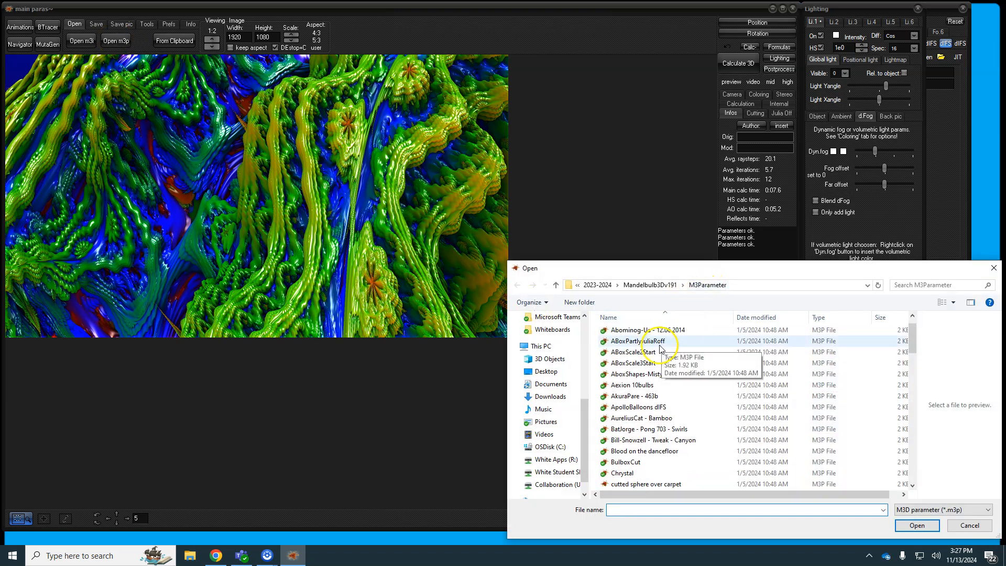
scroll(639, 422, down, 12)
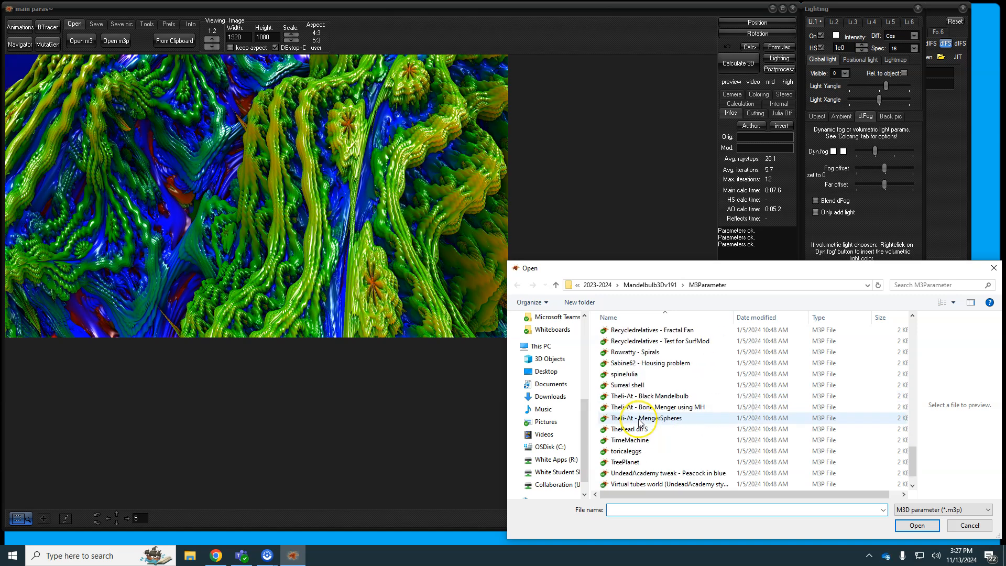
scroll(639, 422, up, 3)
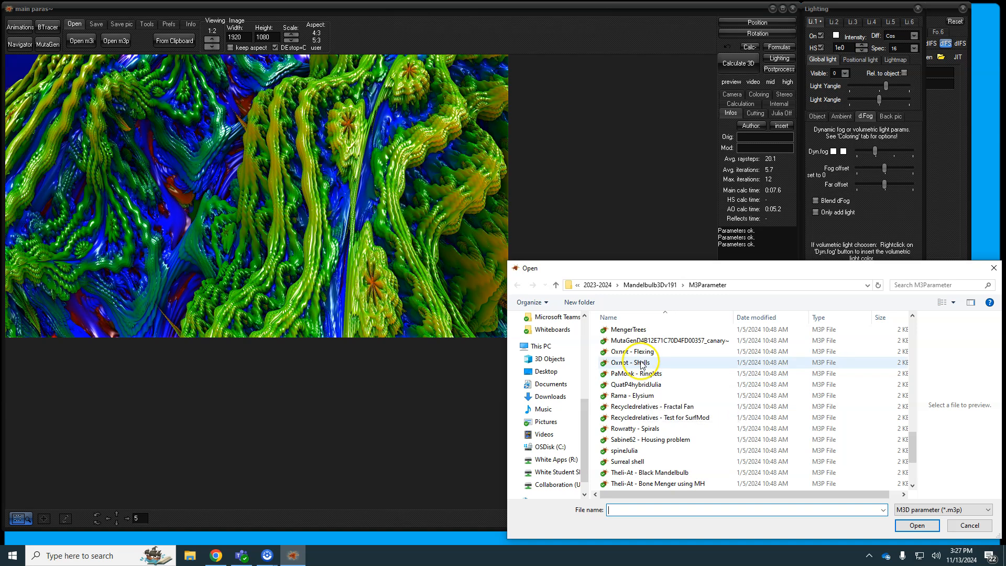
click(642, 364)
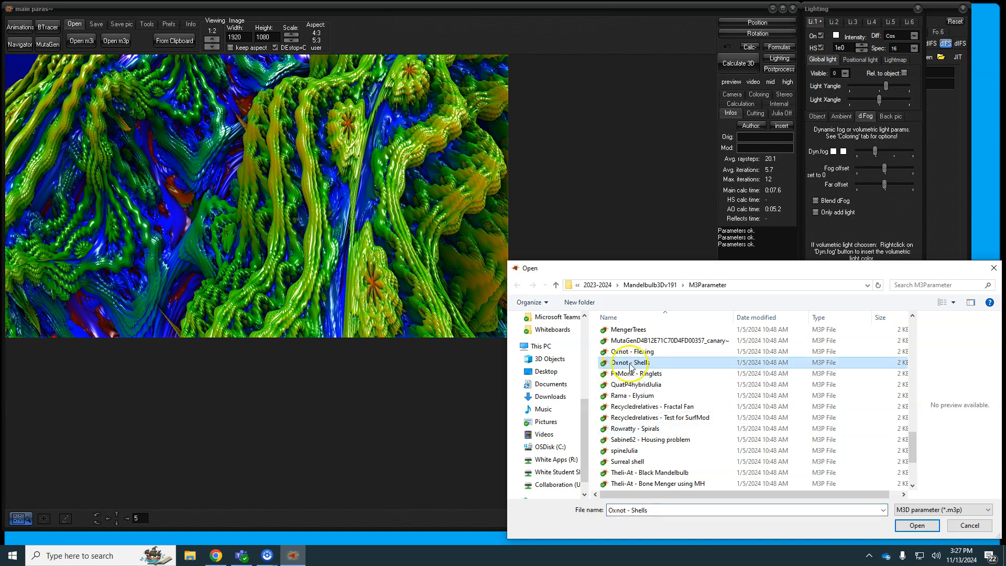
click(925, 530)
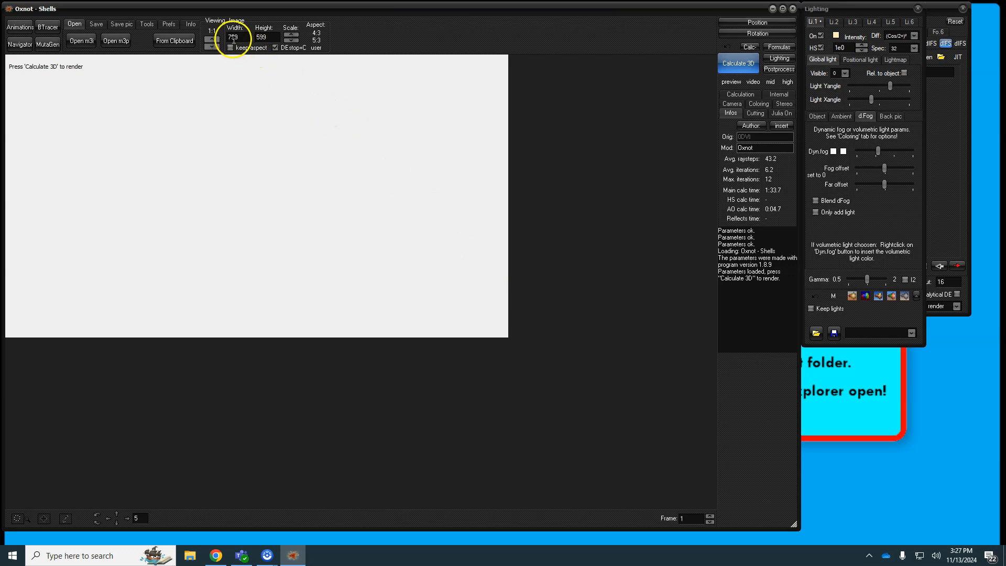
Step: Render the grey Oxnot - Shells fractal at 799×599, then show the Save pic options
click(741, 63)
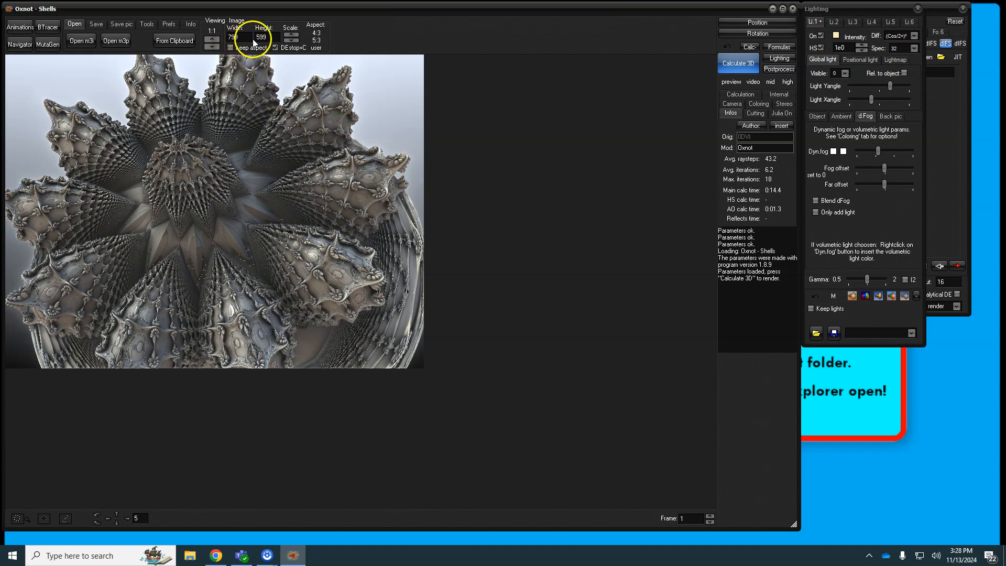
click(269, 38)
click(121, 25)
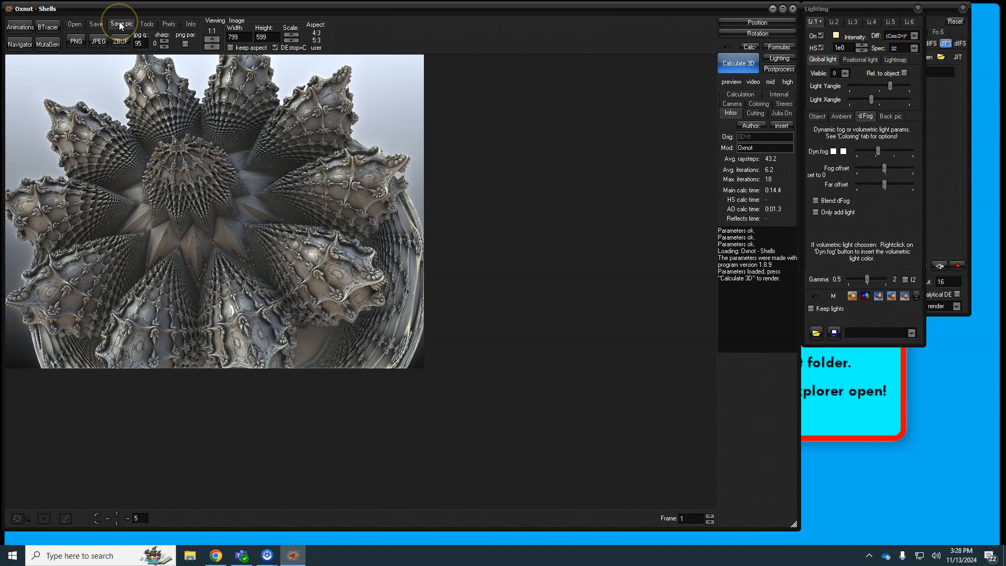
Step: Save the Oxnot - Shells render as a Portable Network Graphic file named 'Oxnot - Shells' in Pictures
click(76, 46)
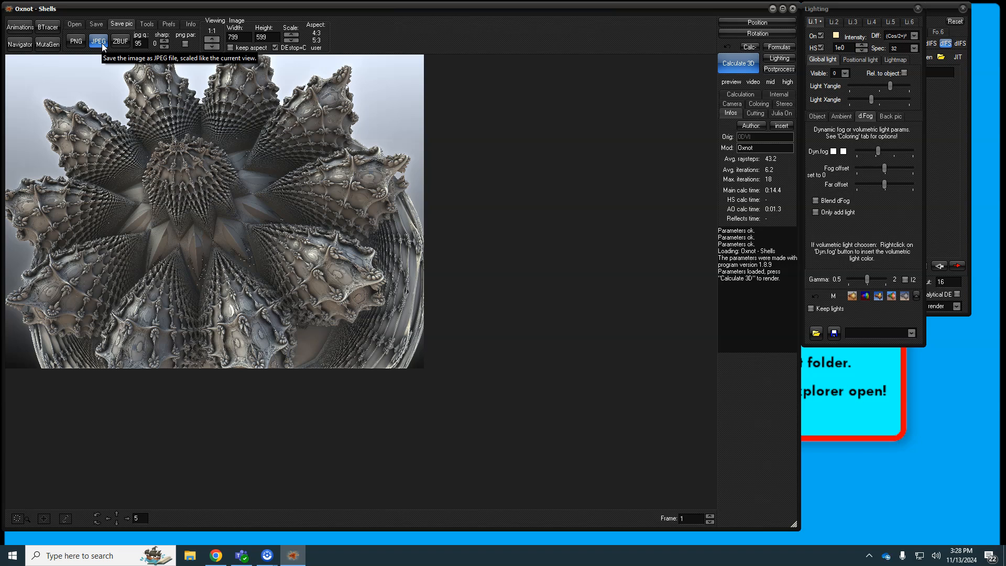
click(83, 43)
click(80, 47)
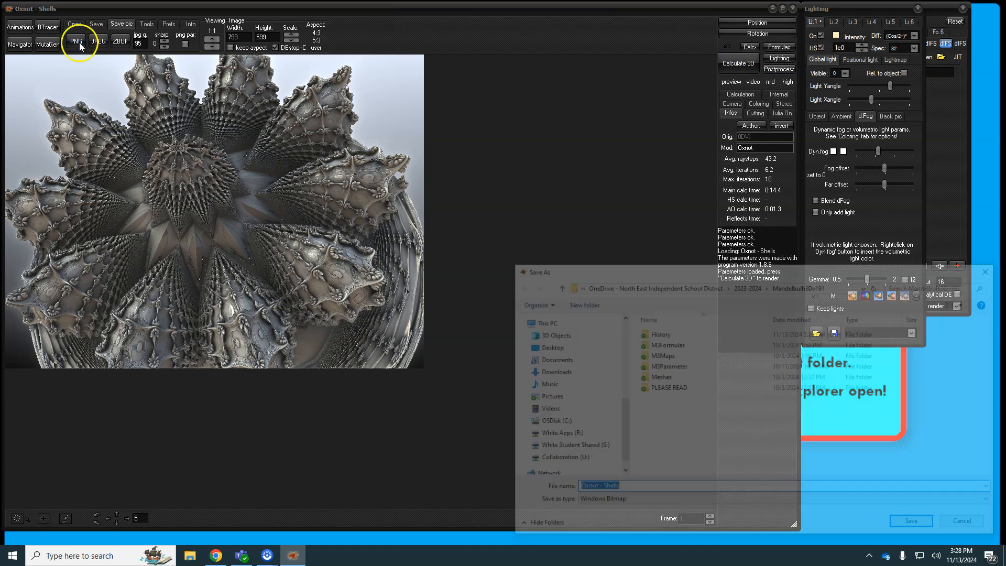
click(626, 503)
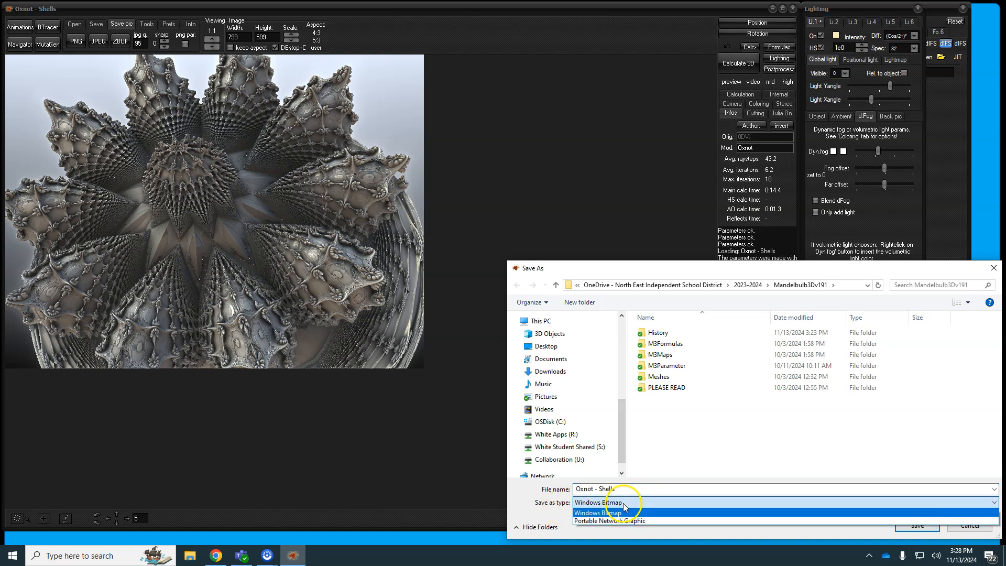
click(629, 522)
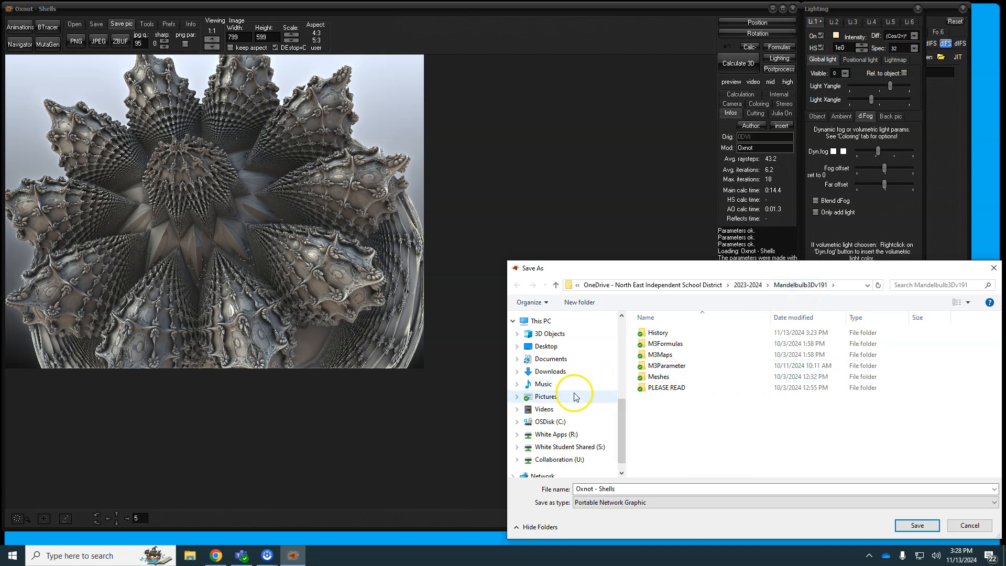
click(537, 401)
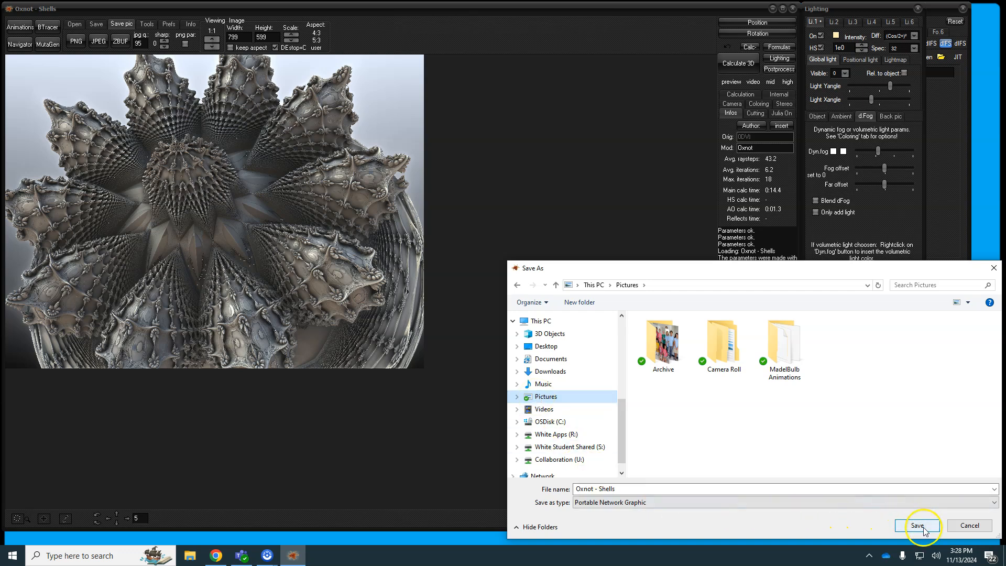
click(576, 489)
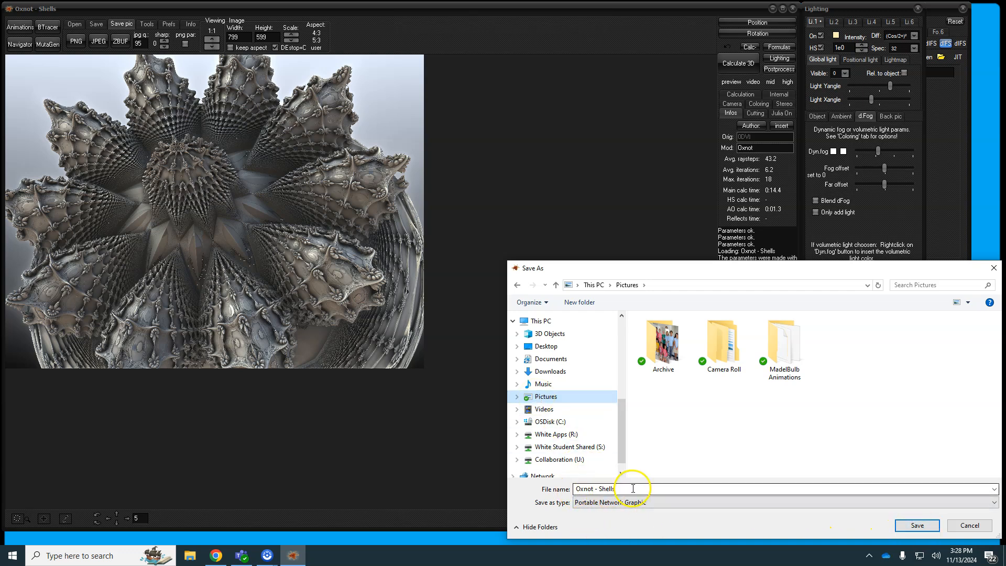
click(920, 525)
click(922, 526)
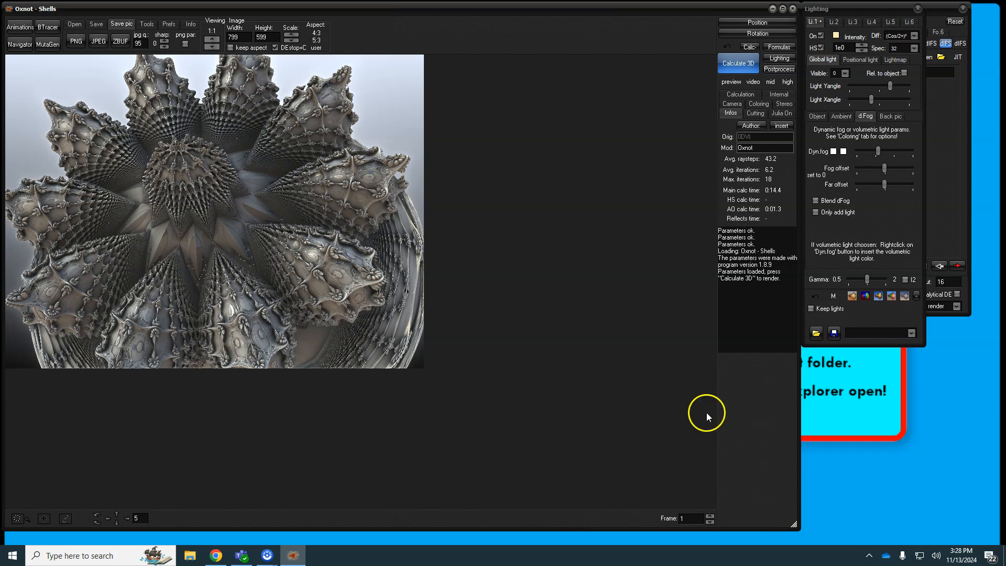